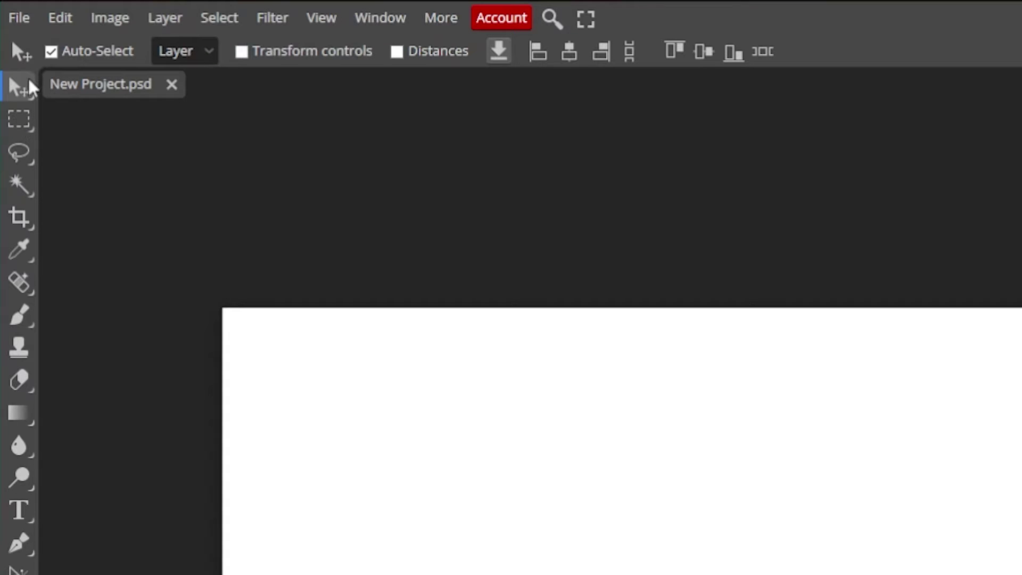
# - Cycle through the Marquee, Lasso, Magic Wand, Crop and Eyedropper tools
pyautogui.click(20, 128)
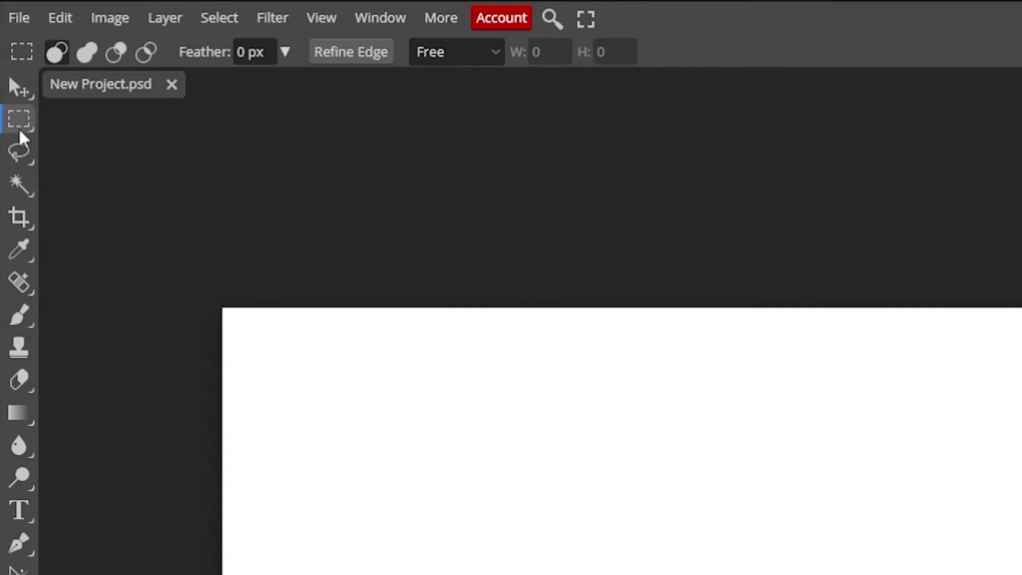
pyautogui.click(20, 153)
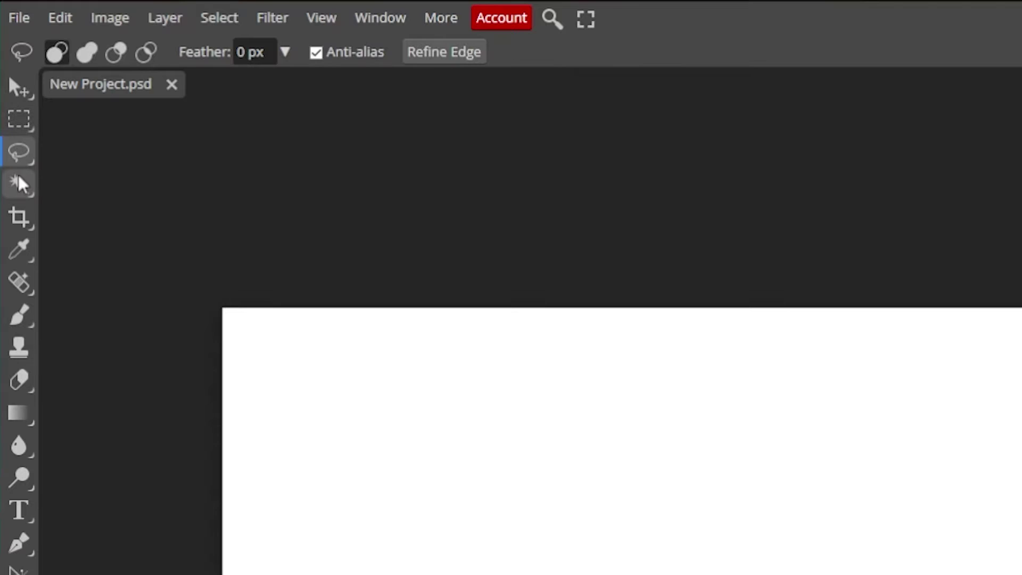
pyautogui.click(19, 187)
pyautogui.click(19, 225)
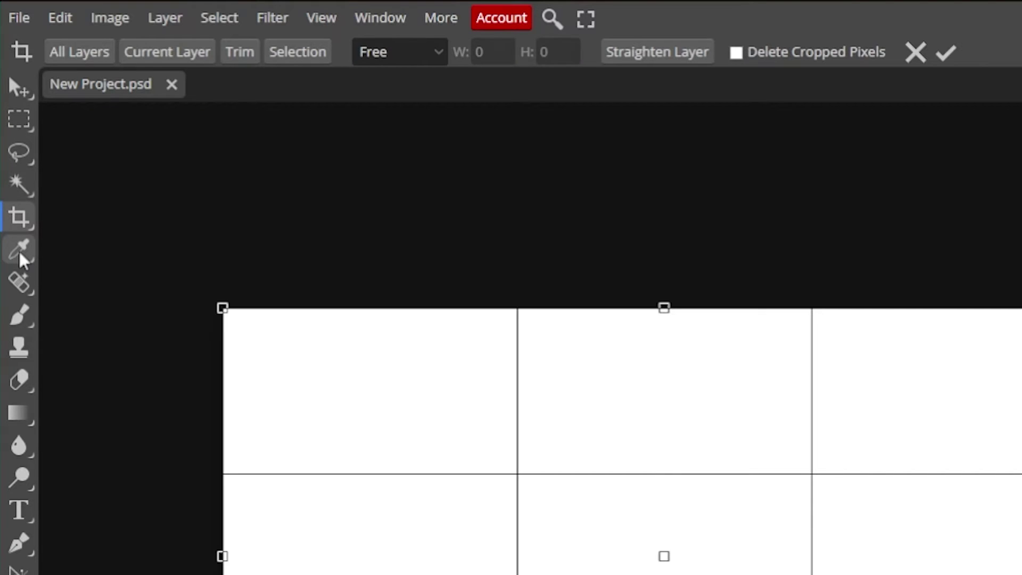
pyautogui.click(18, 250)
# - Cycle through the Healing, Brush, Clone Stamp, Eraser and Gradient tools
pyautogui.click(22, 281)
pyautogui.click(18, 314)
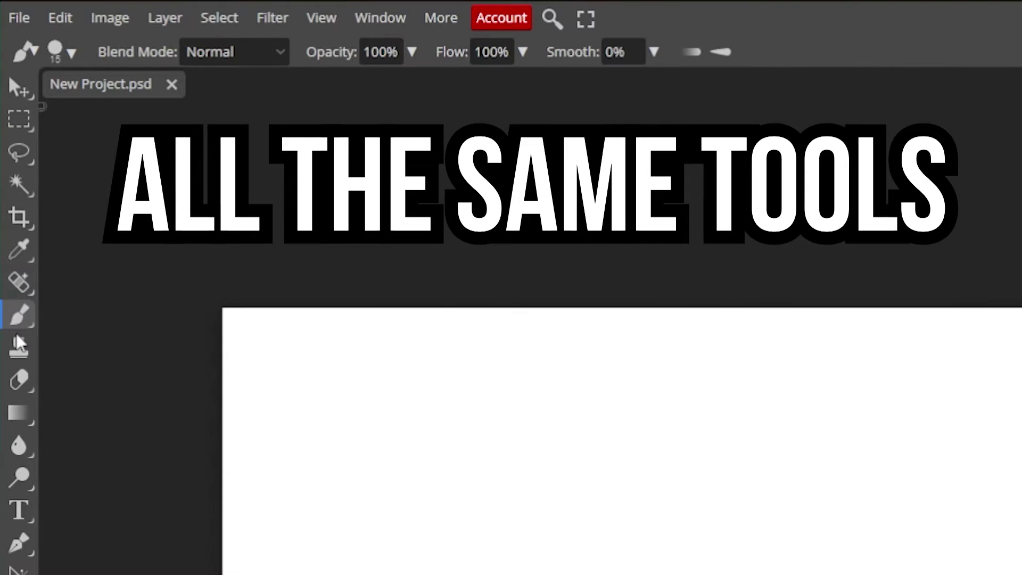
pyautogui.click(17, 345)
pyautogui.click(19, 382)
pyautogui.click(20, 413)
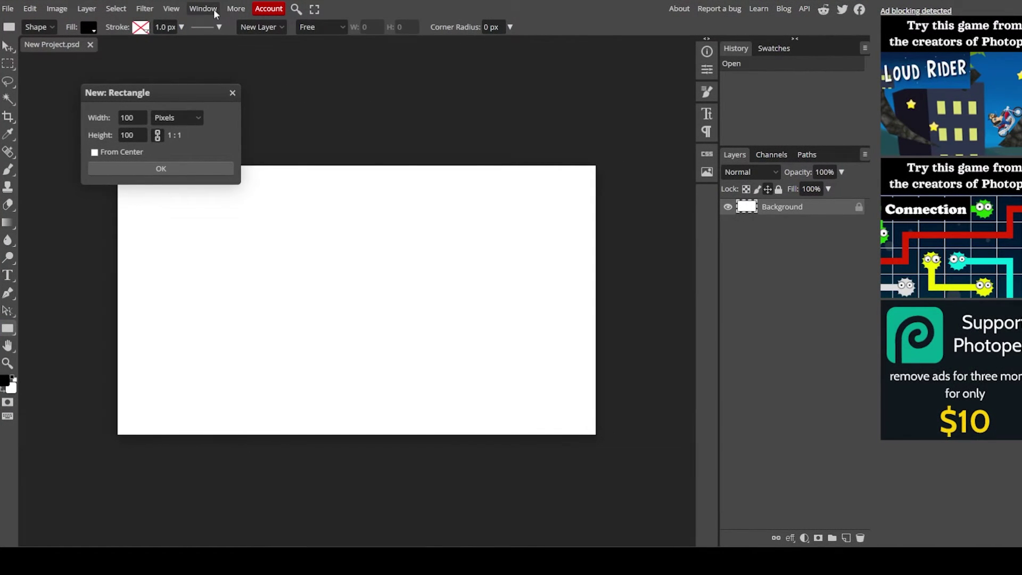
# - Browse the Window menu's panel list, then bring up the View menu options
pyautogui.click(214, 14)
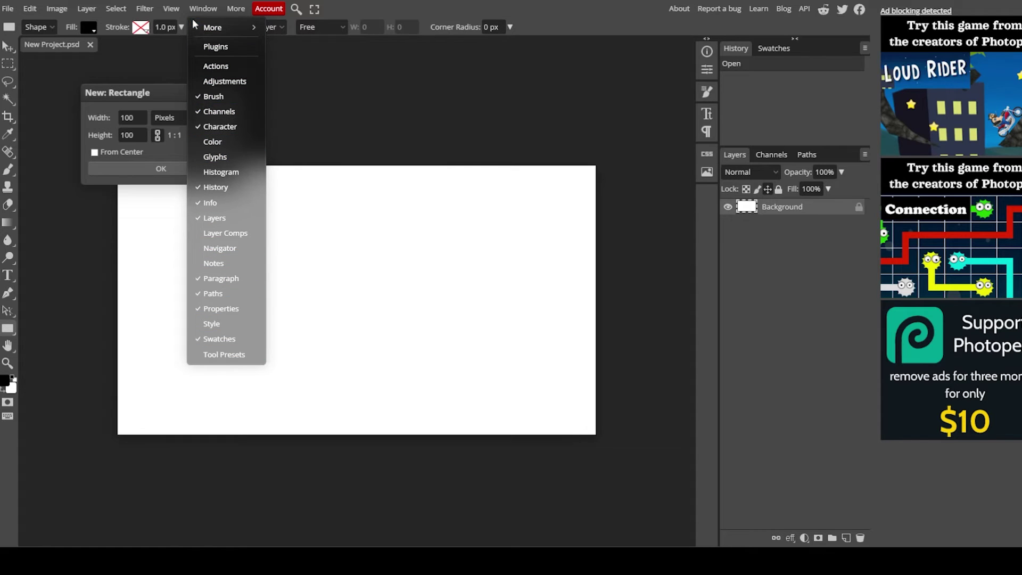
pyautogui.click(203, 9)
pyautogui.click(170, 9)
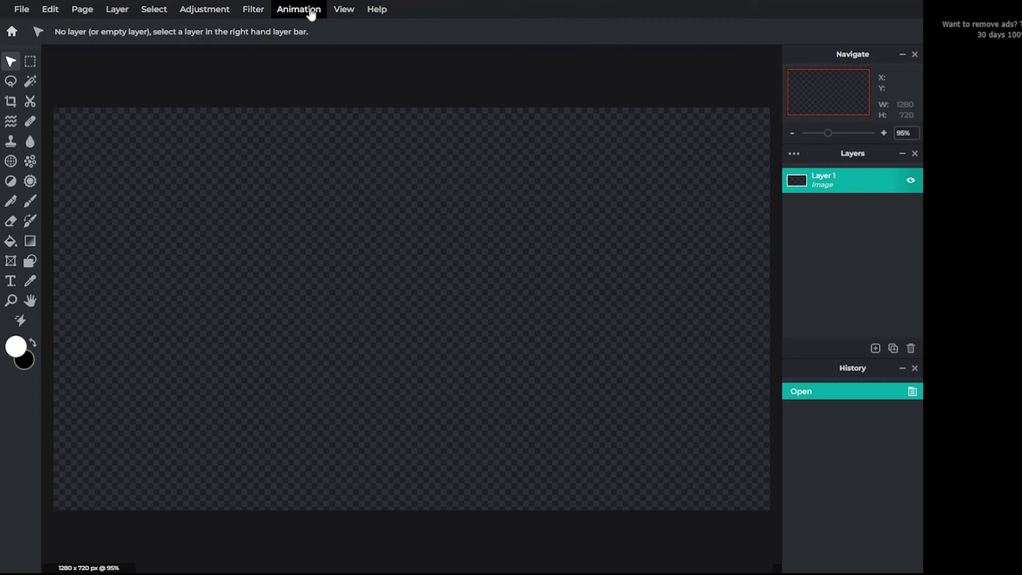
# - Show the Page Animation panel from the Animation menu, then close it
pyautogui.click(310, 14)
pyautogui.click(311, 29)
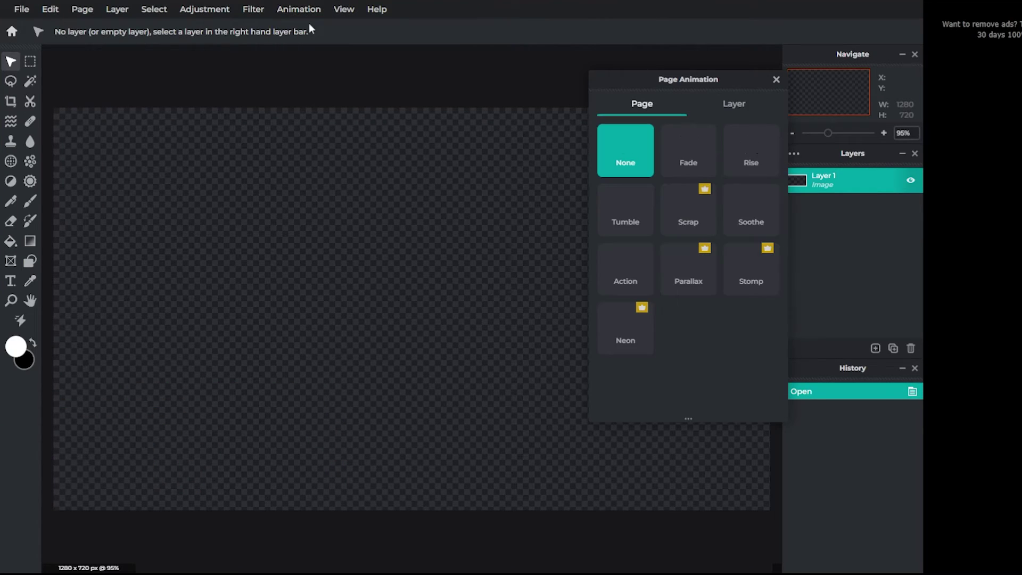
pyautogui.click(776, 81)
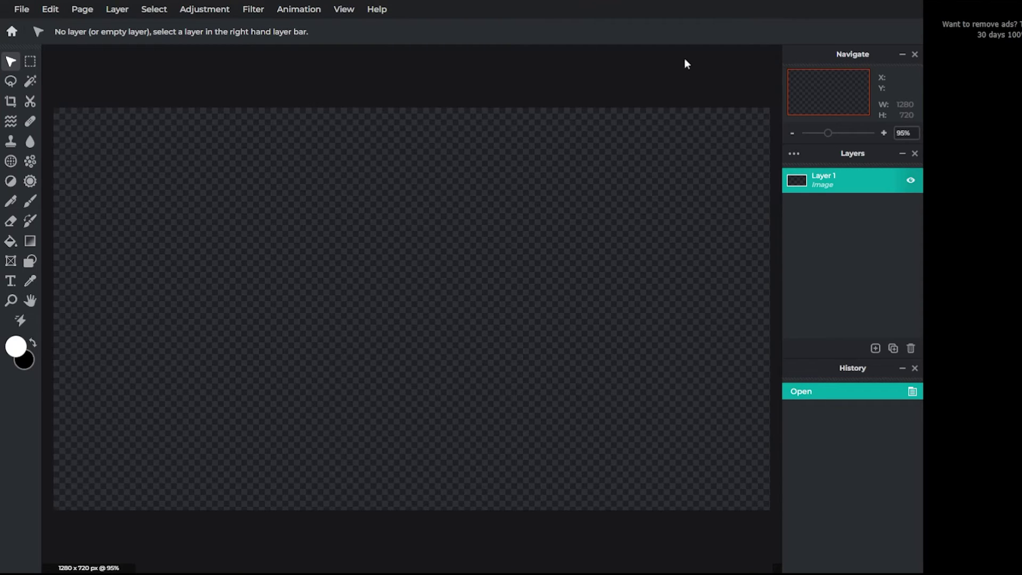
# - Browse the Filter menu repeatedly to display the Details blur and sharpen options
pyautogui.click(258, 13)
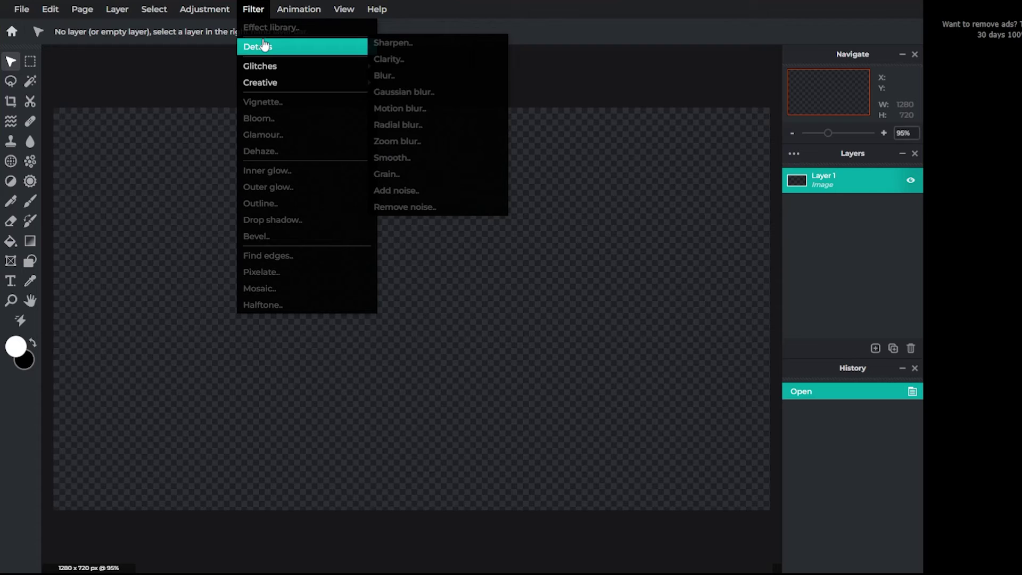
pyautogui.click(295, 242)
pyautogui.click(257, 10)
pyautogui.click(264, 306)
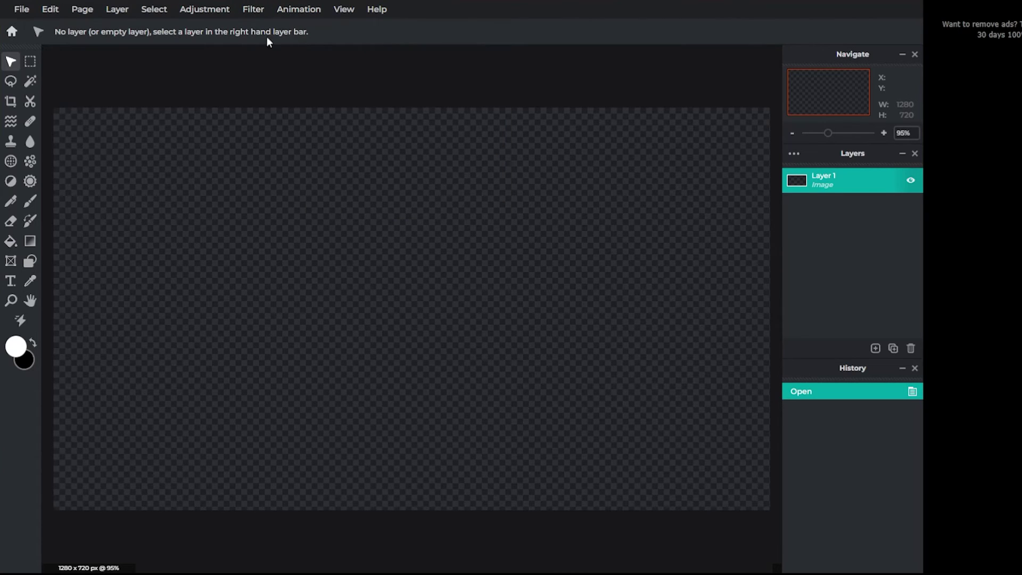
pyautogui.click(260, 10)
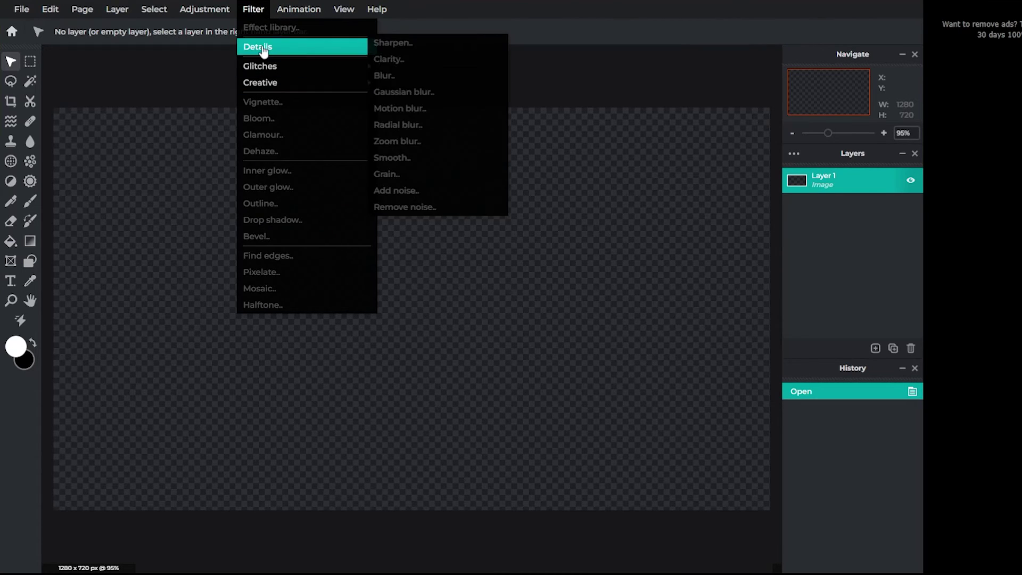